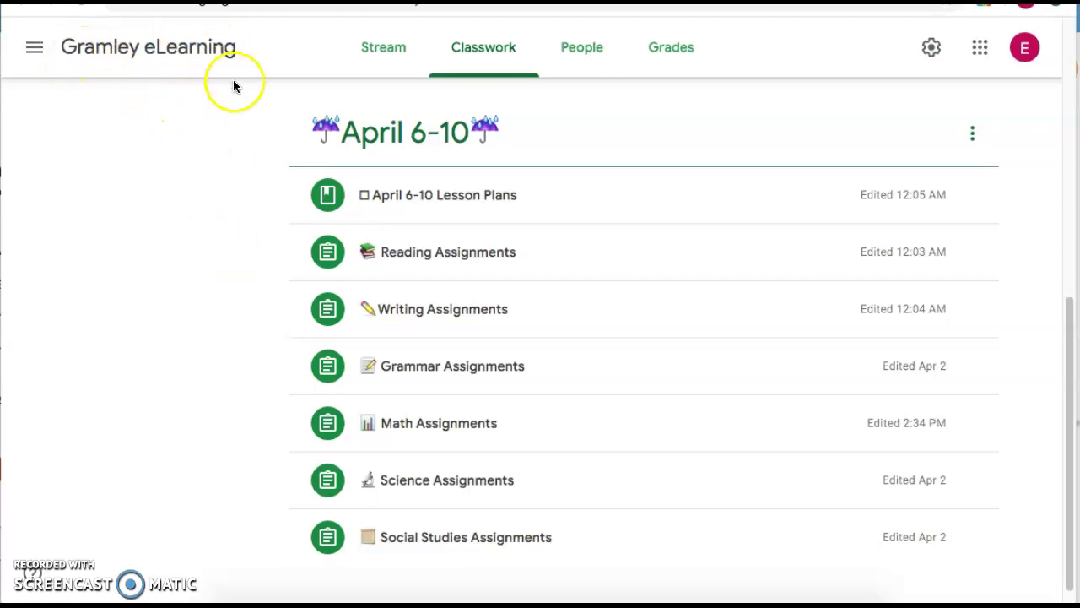
Expand the Math Assignments post to list its four Google Forms review quizzes
left_click(452, 426)
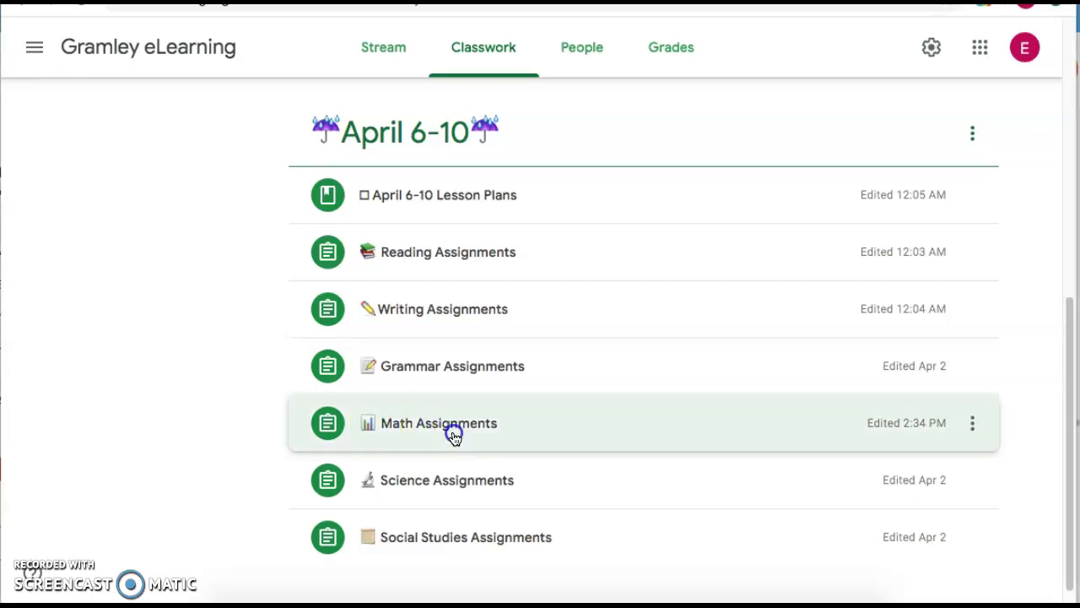
left_click_drag(1068, 289, 1068, 413)
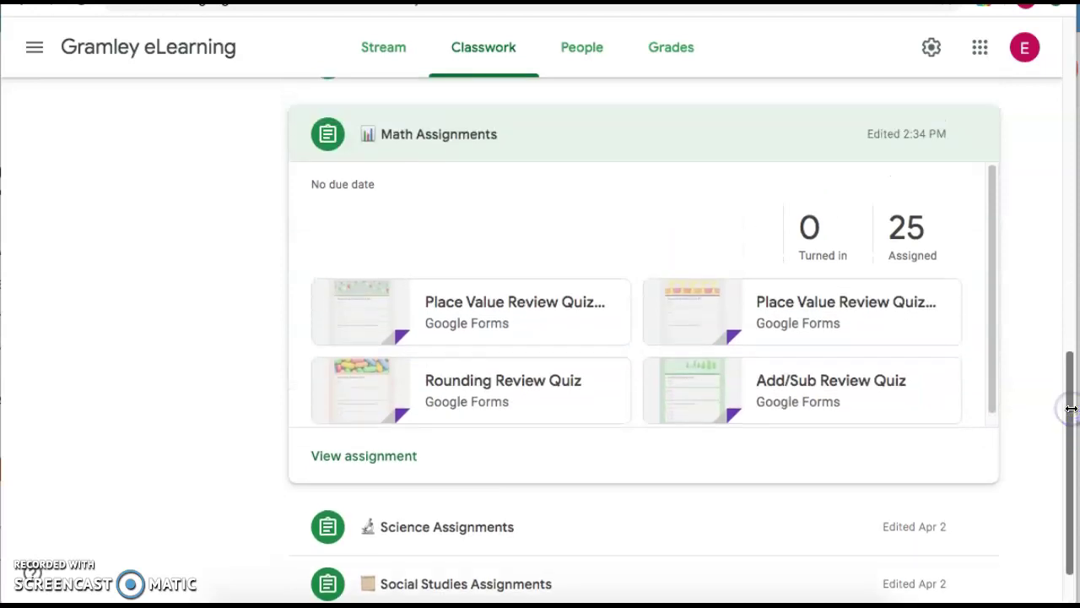
left_click_drag(988, 296, 988, 357)
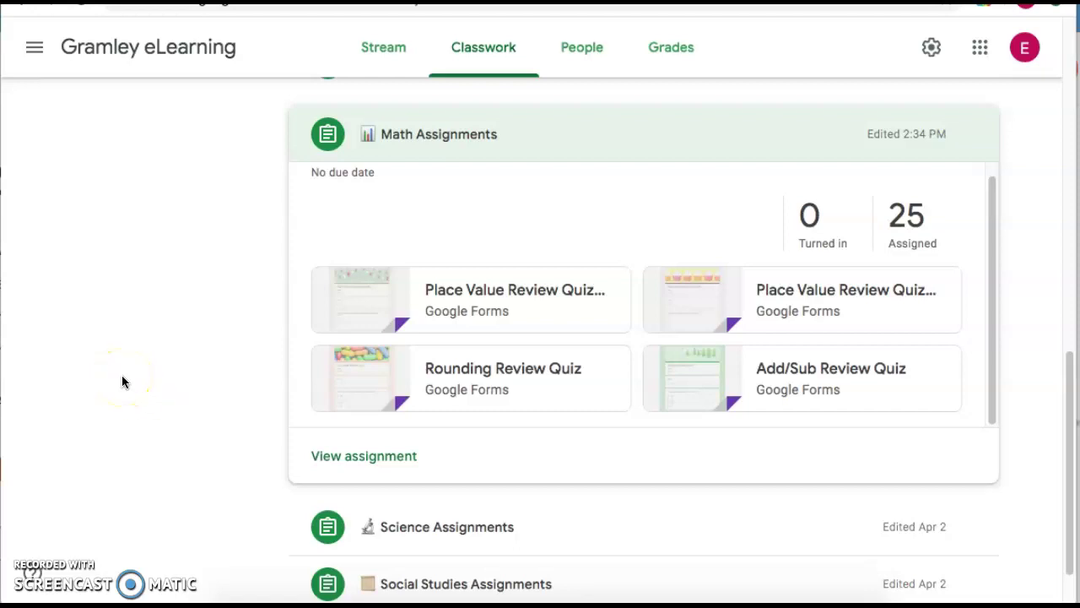
Copy the Screencast-O-Matic link from the place value quiz 2 email in Outlook, then return to Chrome
left_click(561, 594)
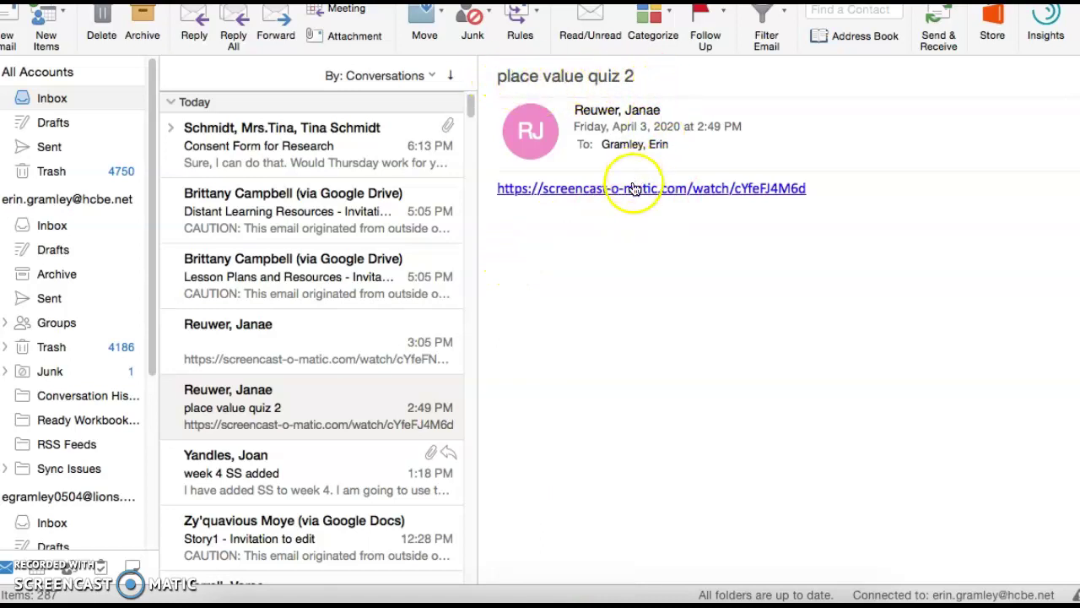
left_click_drag(814, 196, 494, 192)
key("ctrl+c")
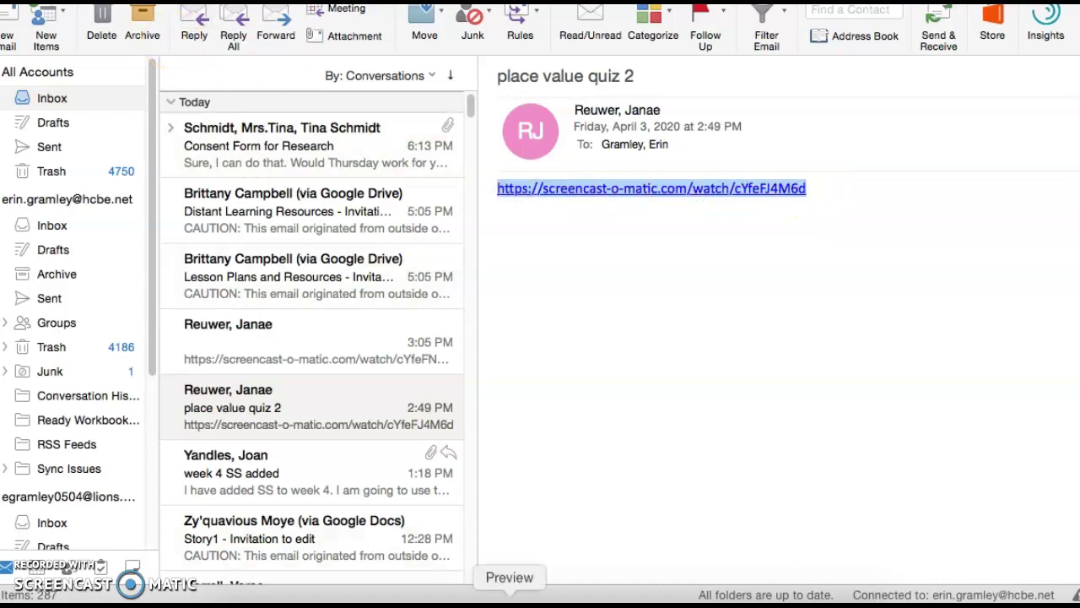
left_click(457, 599)
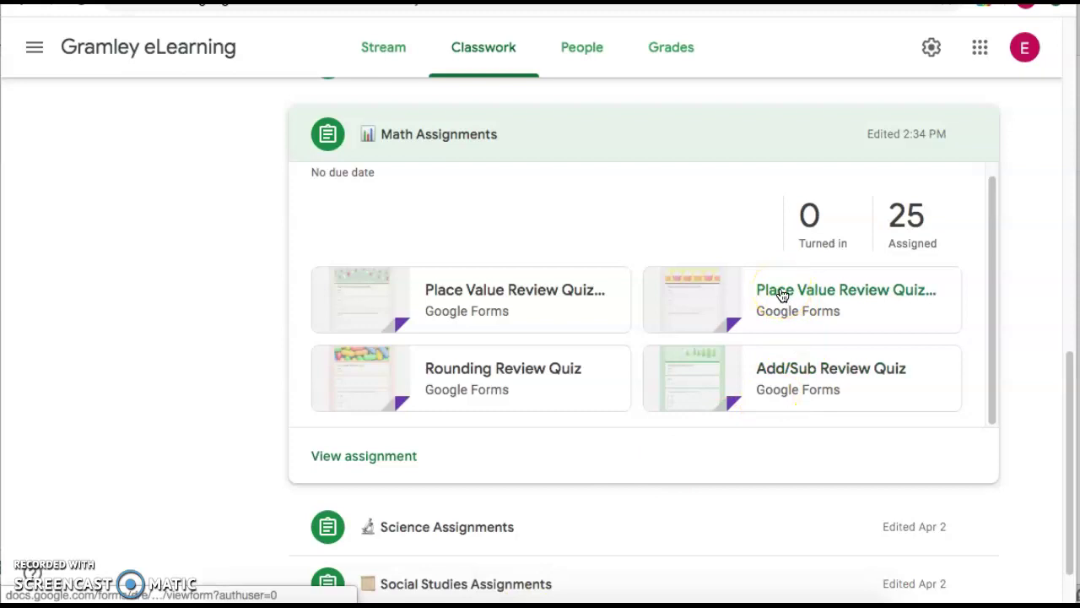
Open the Place Value Review Quiz #2 attachment from the Math Assignments post
left_click(510, 295)
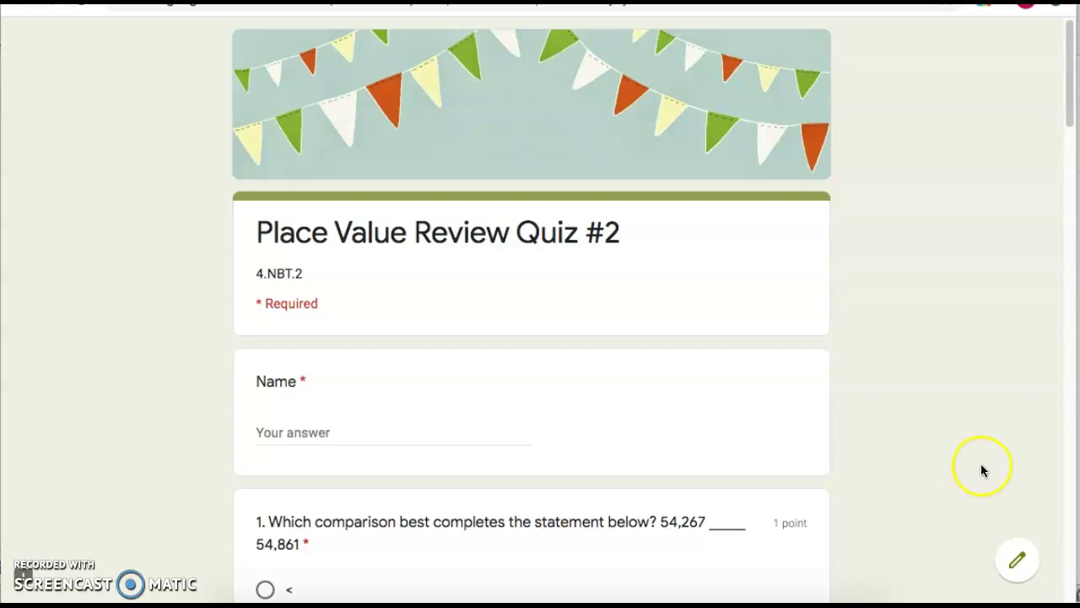
Switch Place Value Review Quiz #2 into edit mode and scroll to the Name question
left_click(1018, 560)
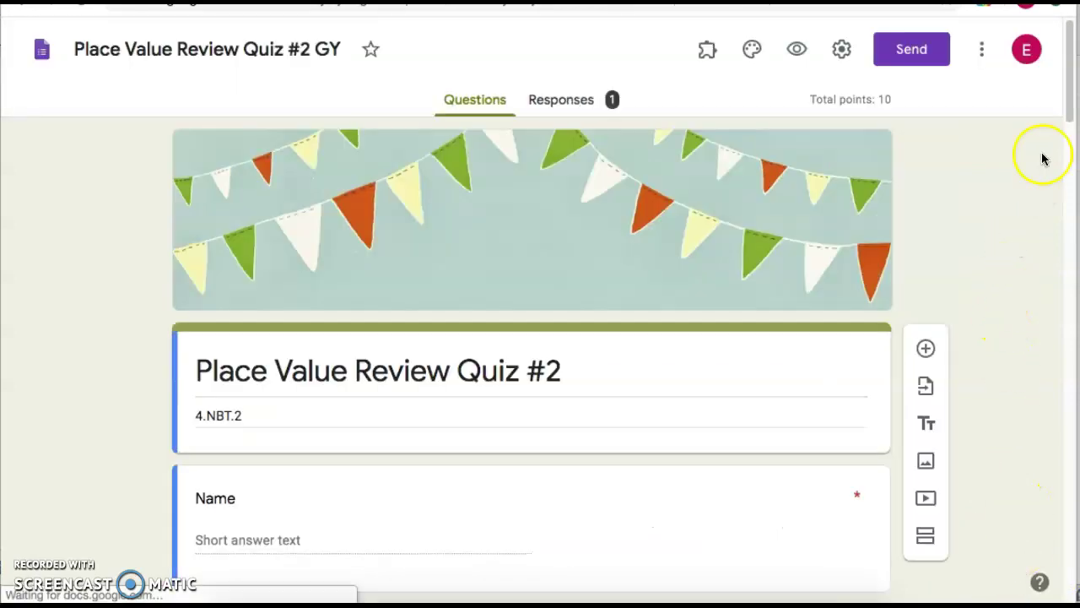
left_click_drag(1071, 95, 1064, 159)
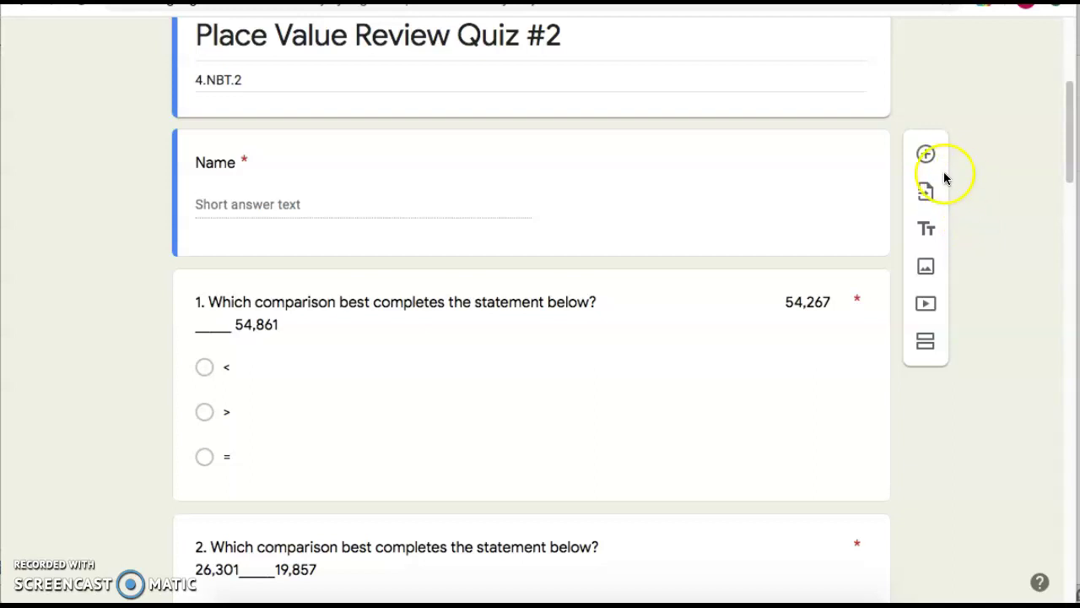
Insert a title block below the Name question titled 'Questions Read Aloud'
left_click(926, 231)
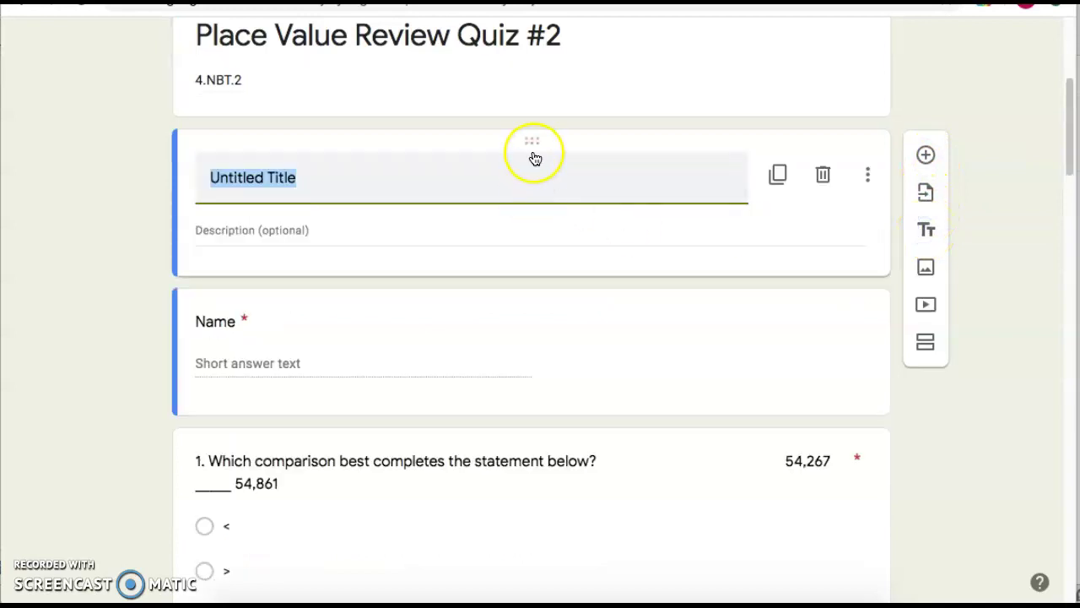
left_click_drag(532, 146, 535, 313)
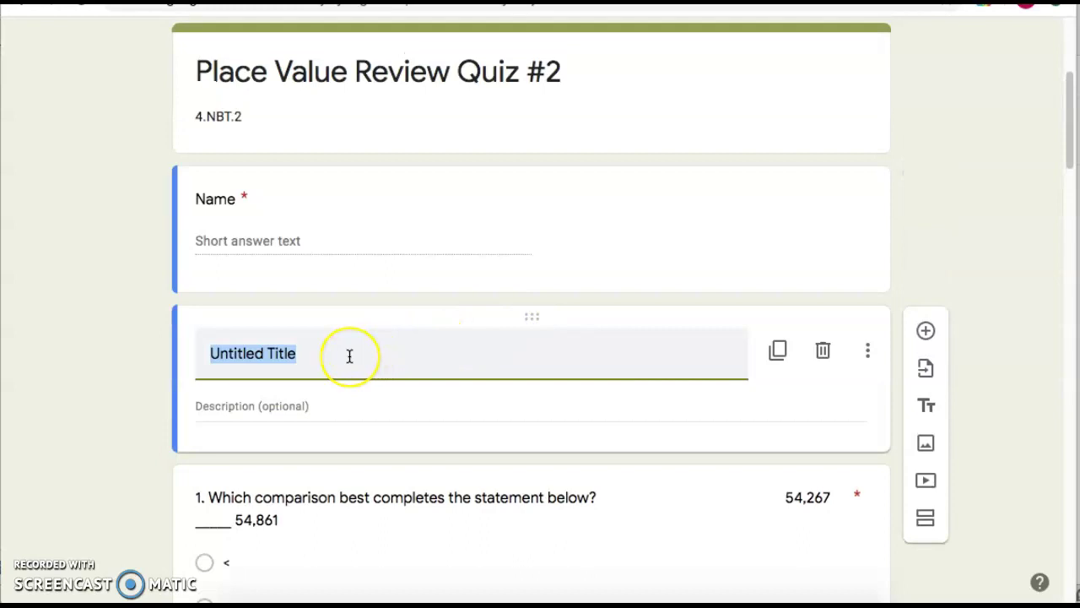
type("Questions ")
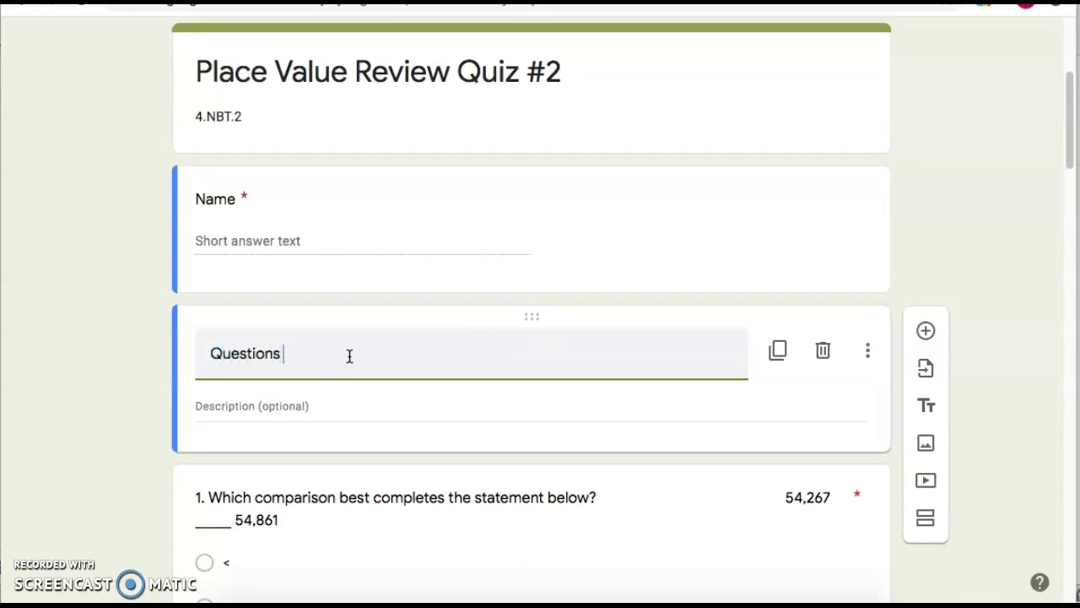
type("Read Aloud")
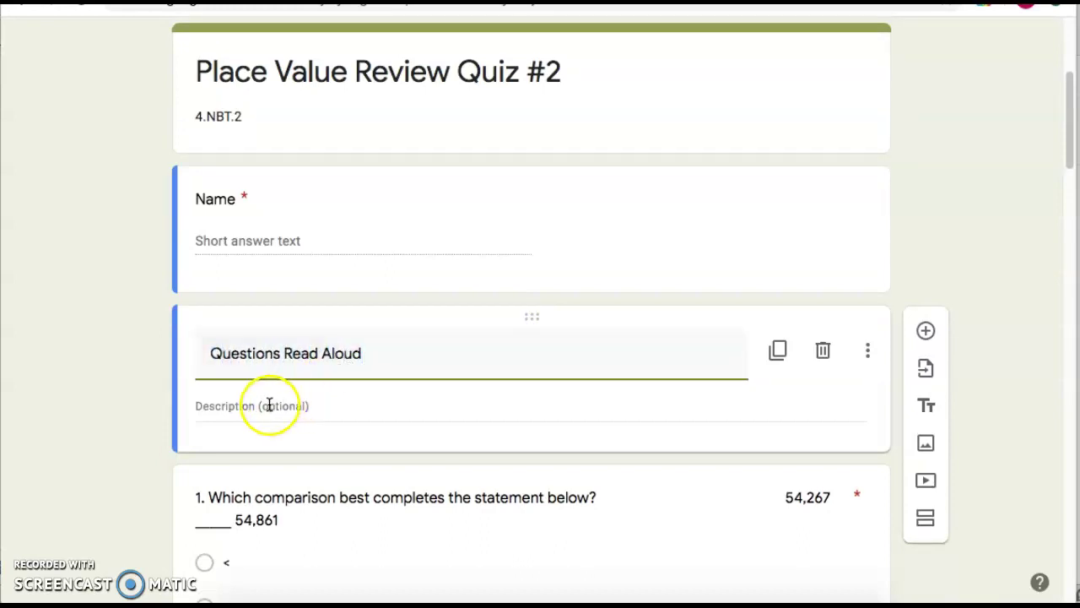
Paste the Screencast-O-Matic video link into the block's description
left_click(270, 405)
key("ctrl+v")
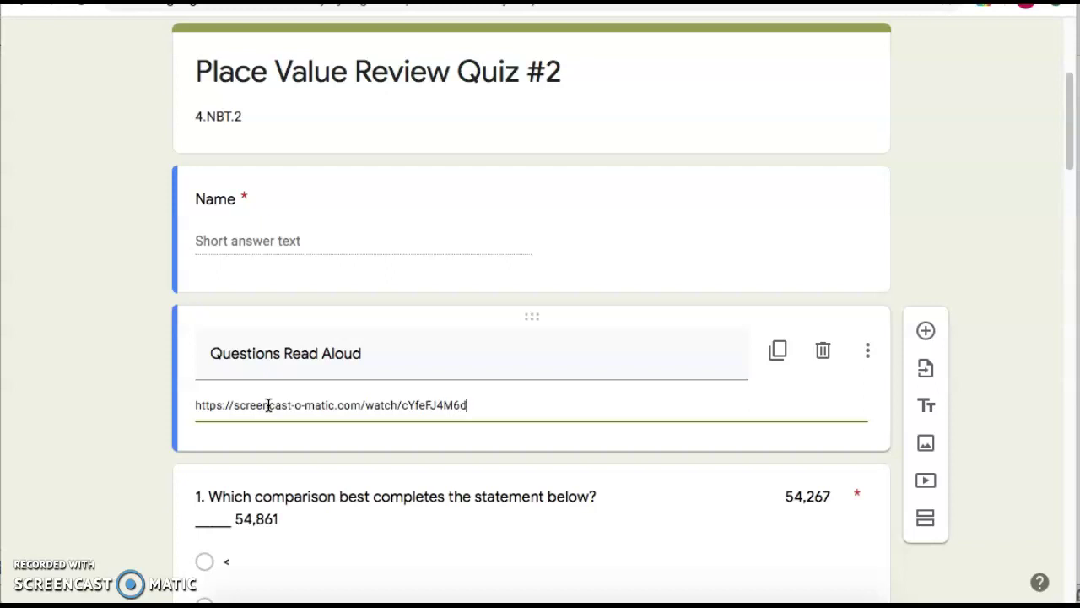
left_click(954, 260)
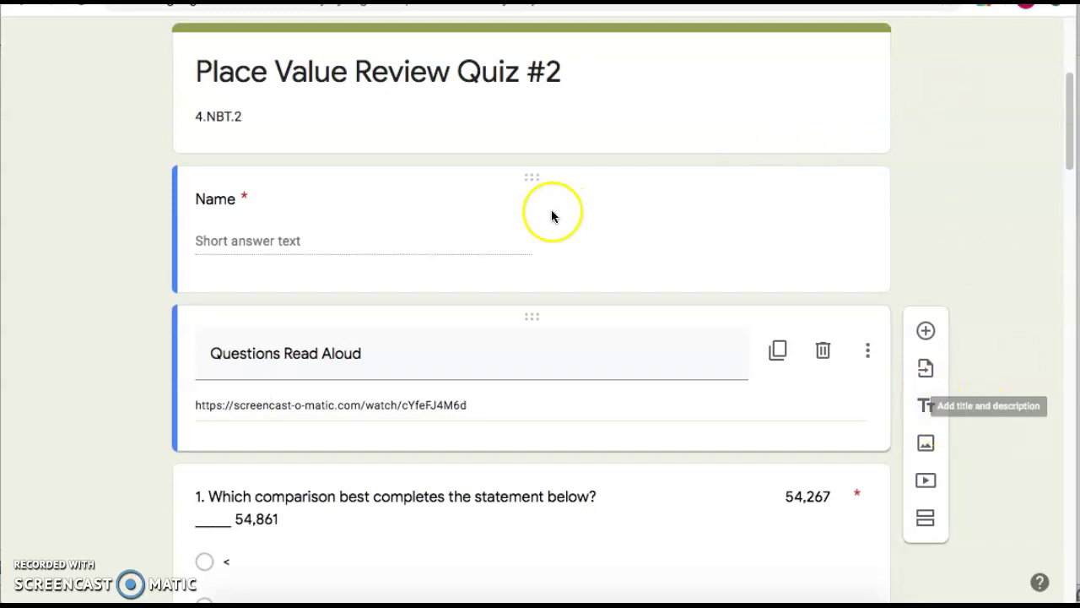
Review the Questions Read Aloud title and link text, then deselect the item
left_click(211, 351)
triple_click(211, 351)
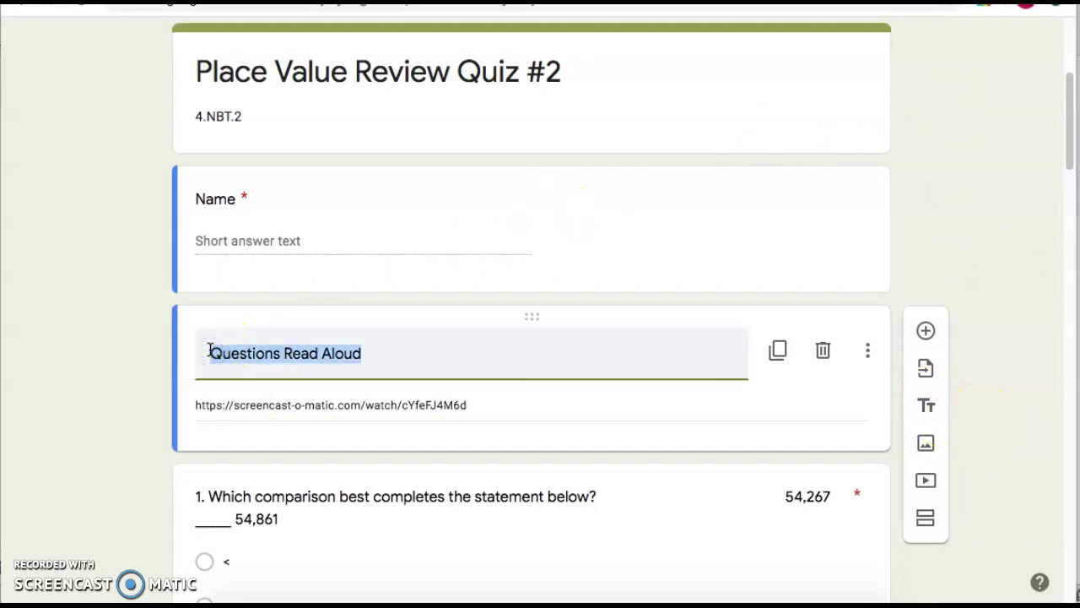
left_click(211, 351)
triple_click(441, 405)
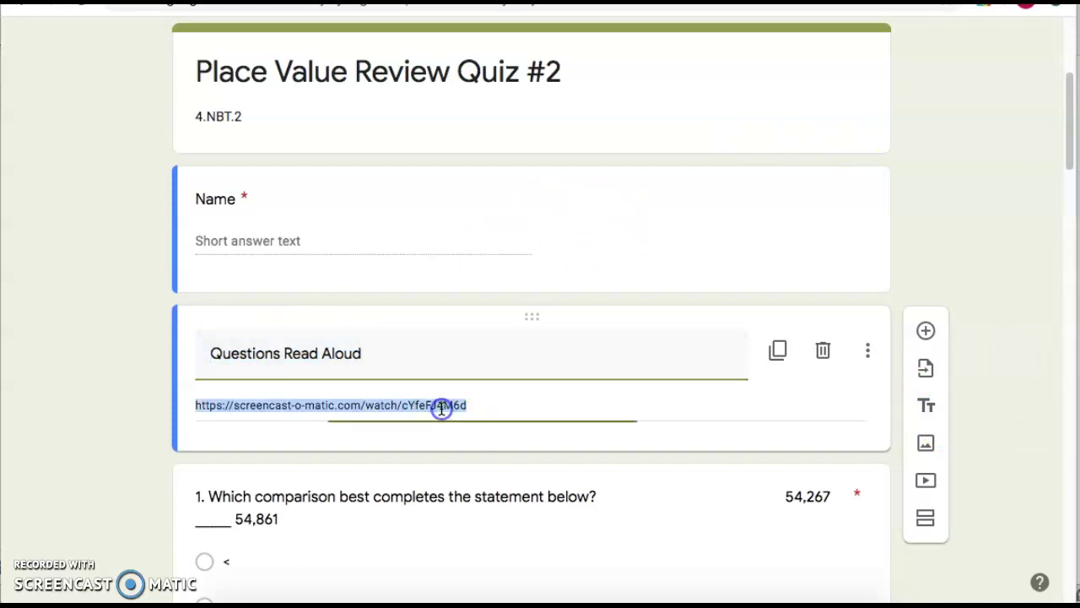
left_click(995, 189)
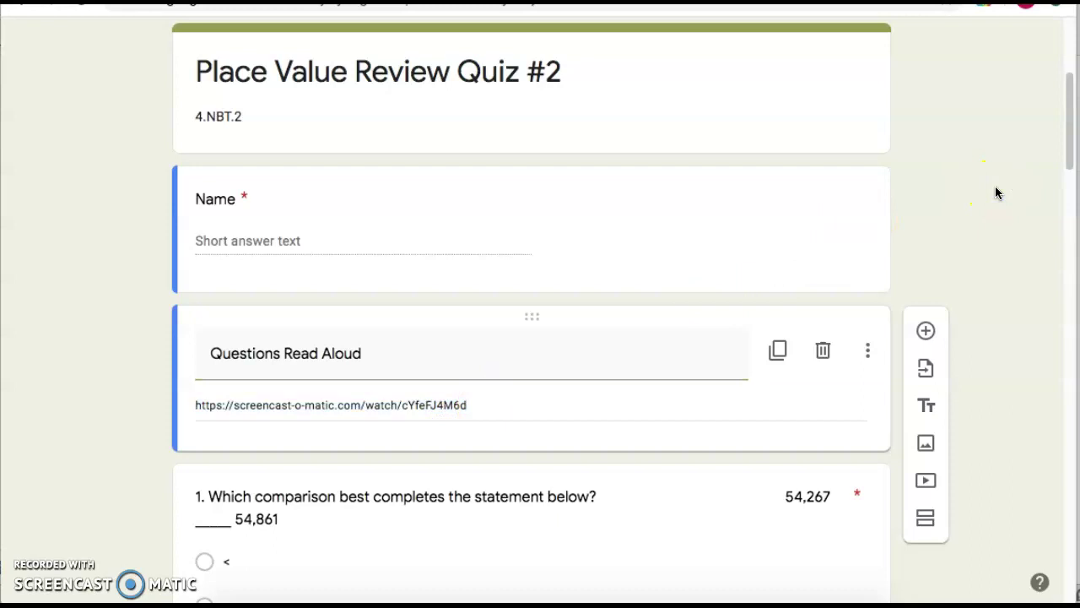
scroll(995, 192, "up", 4)
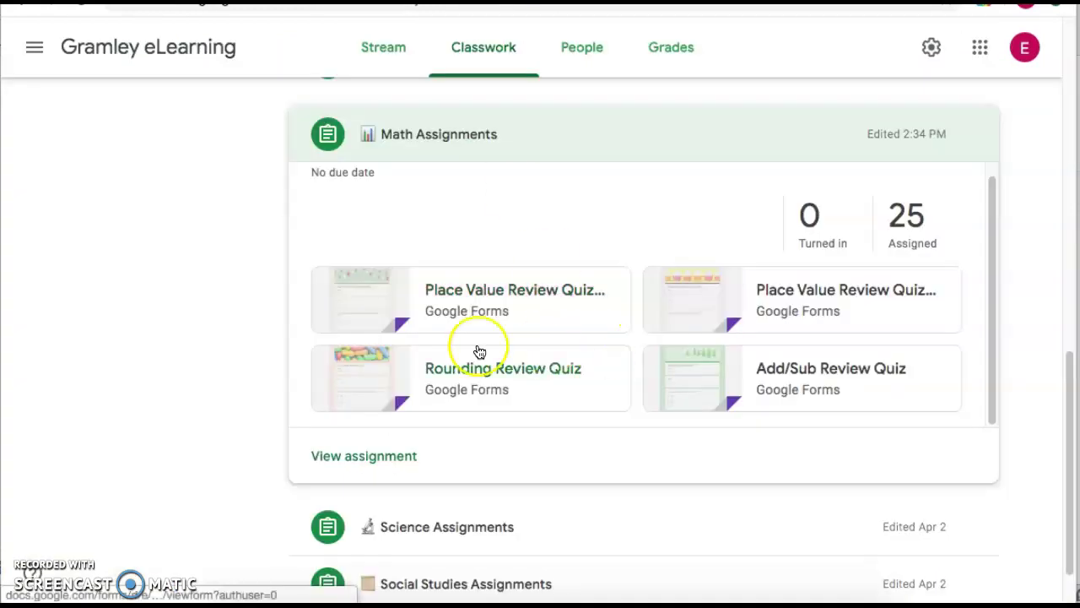
Open the live Place Value Review Quiz #2 from Classroom and scroll to the Questions Read Aloud link
left_click(399, 288)
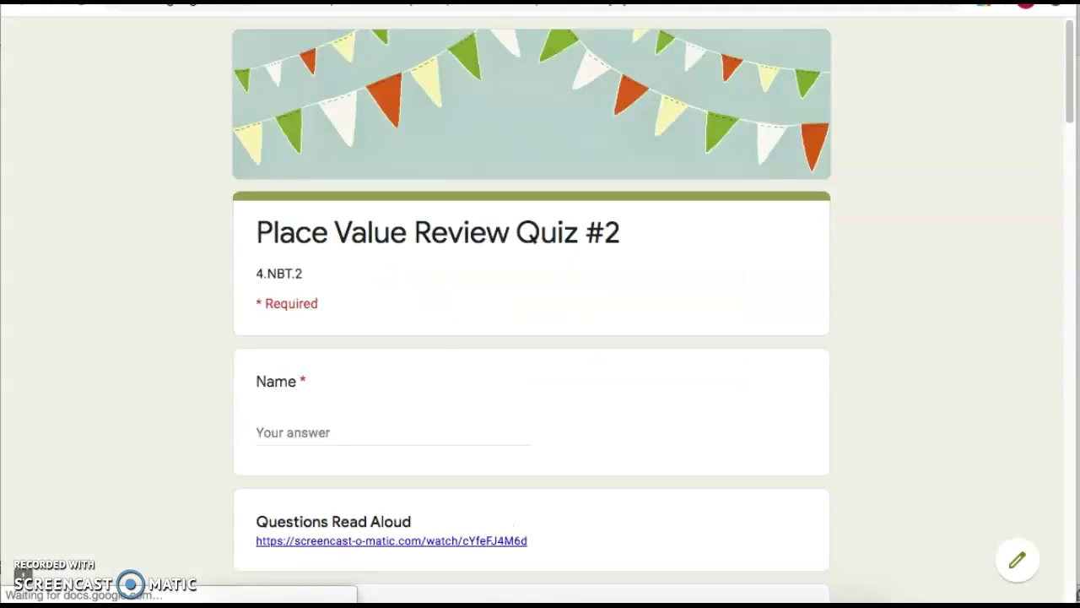
scroll(900, 358, "down", 1)
scroll(900, 359, "down", 2)
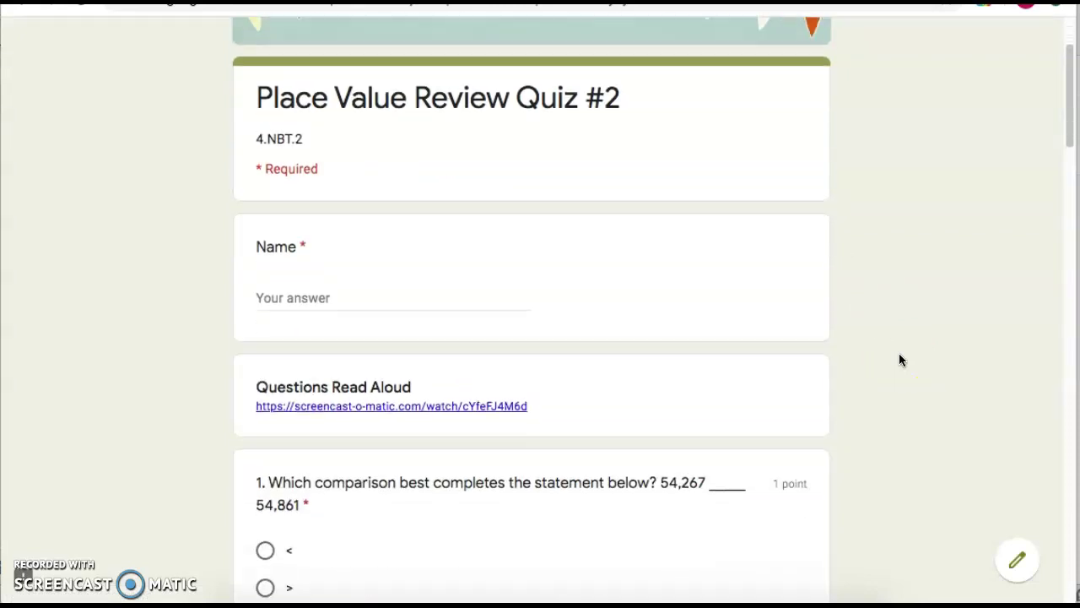
Follow the Questions Read Aloud link to the 03:23 Place Value Quiz 2 video
left_click(508, 354)
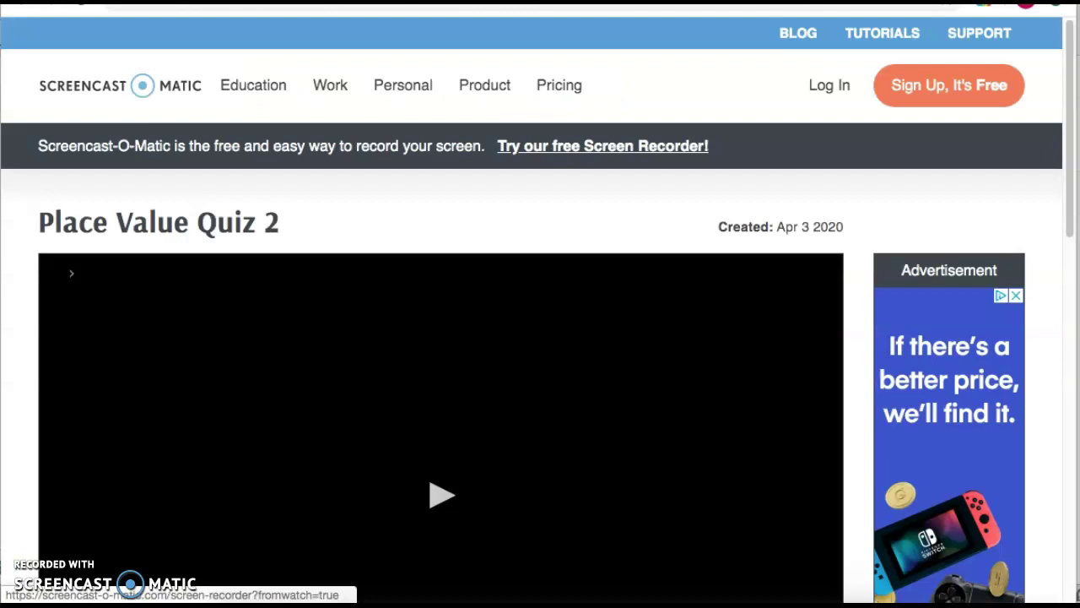
left_click_drag(1067, 144, 1072, 188)
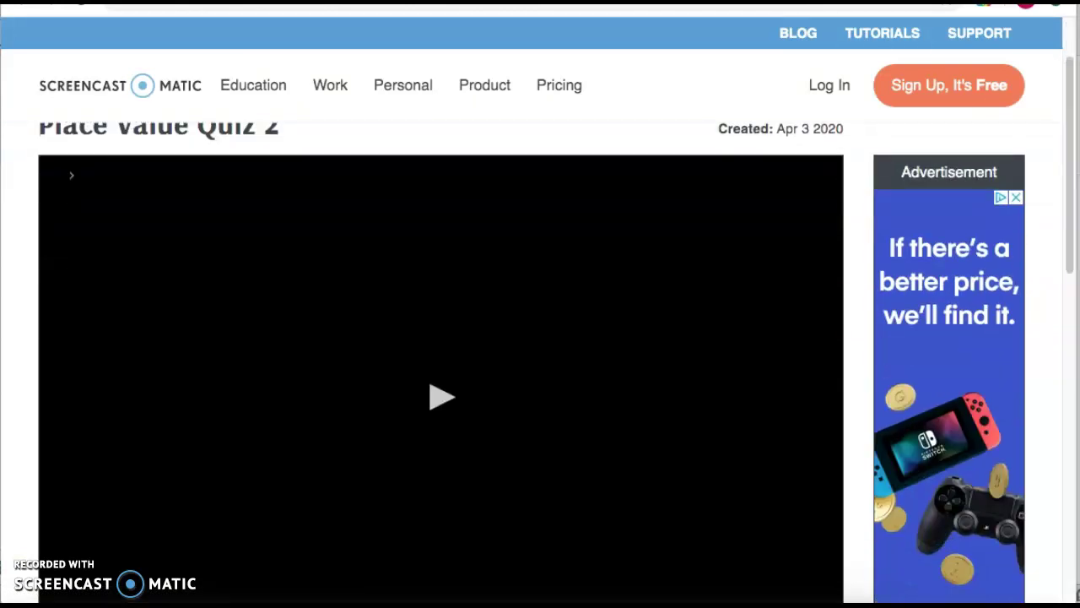
key("ctrl+w")
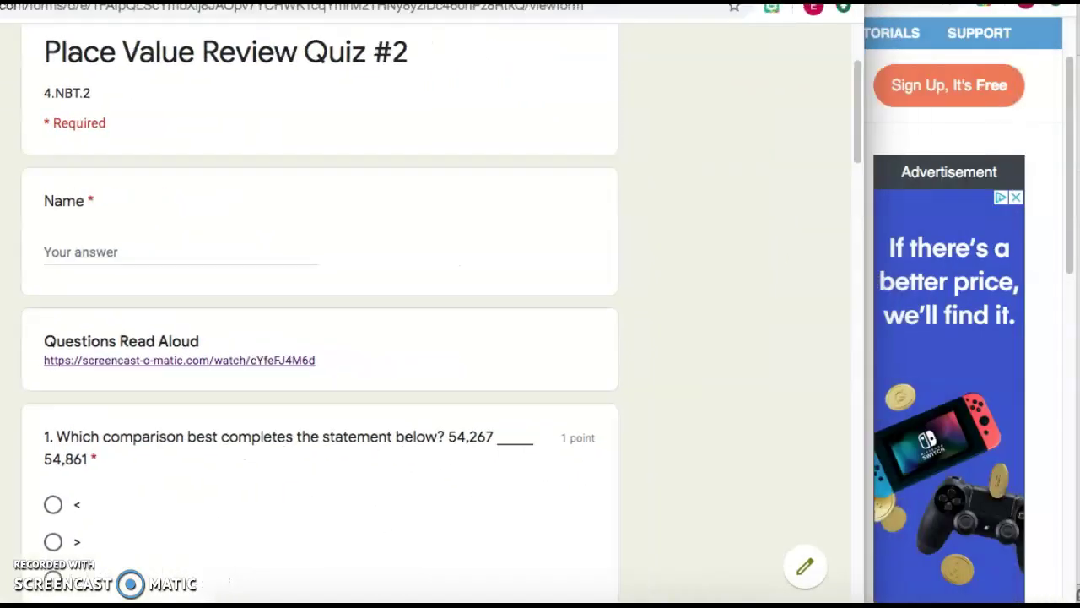
Place the video window beside the quiz, then maximize the quiz window
key("super+Tab")
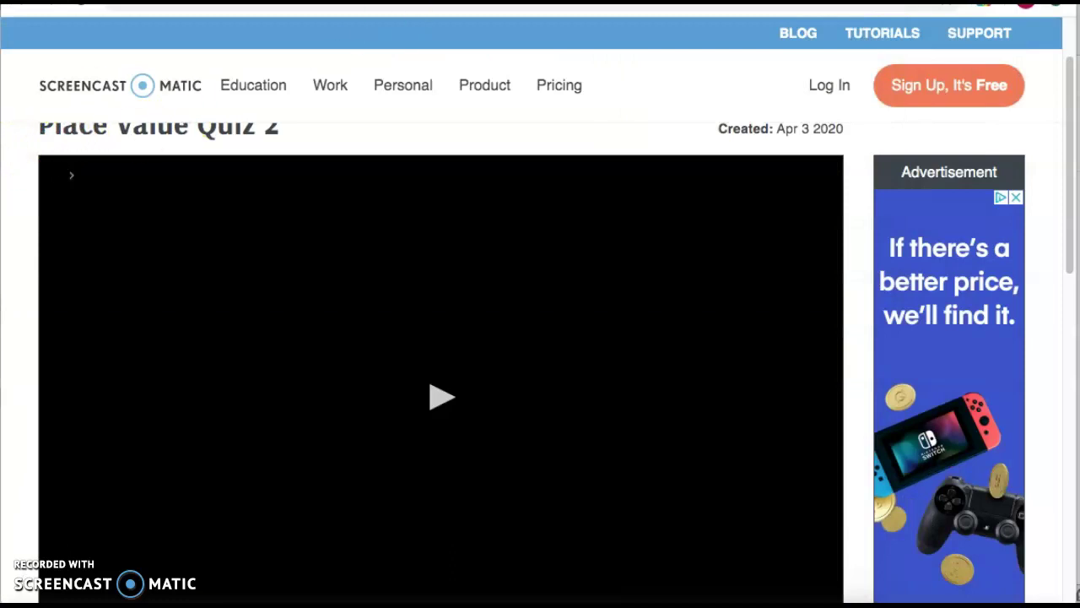
left_click_drag(2, 224, 648, 316)
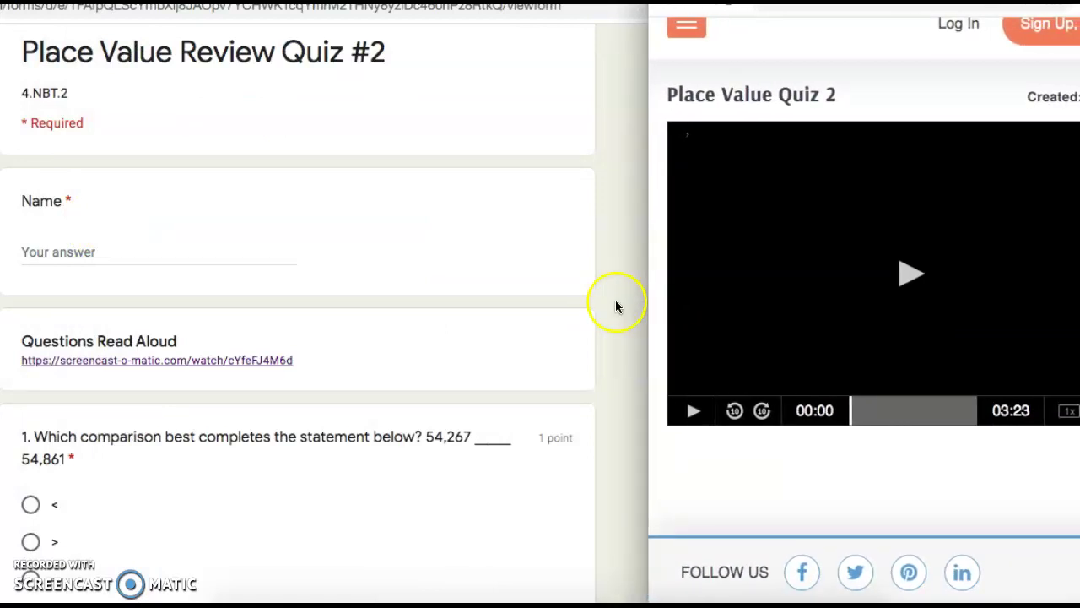
left_click(611, 357)
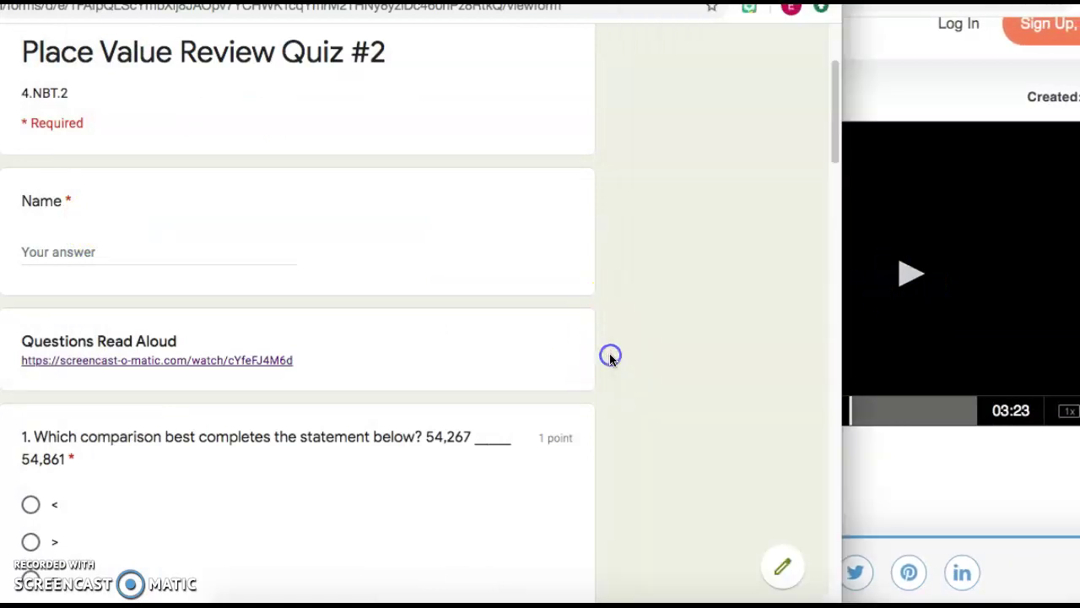
scroll(611, 357, "down", 5)
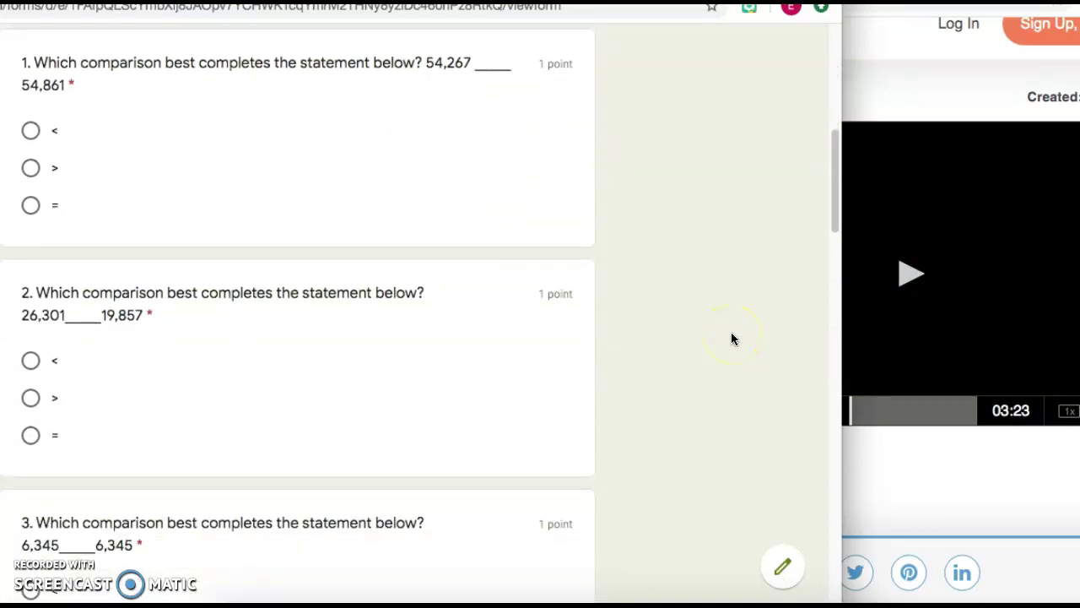
left_click(925, 72)
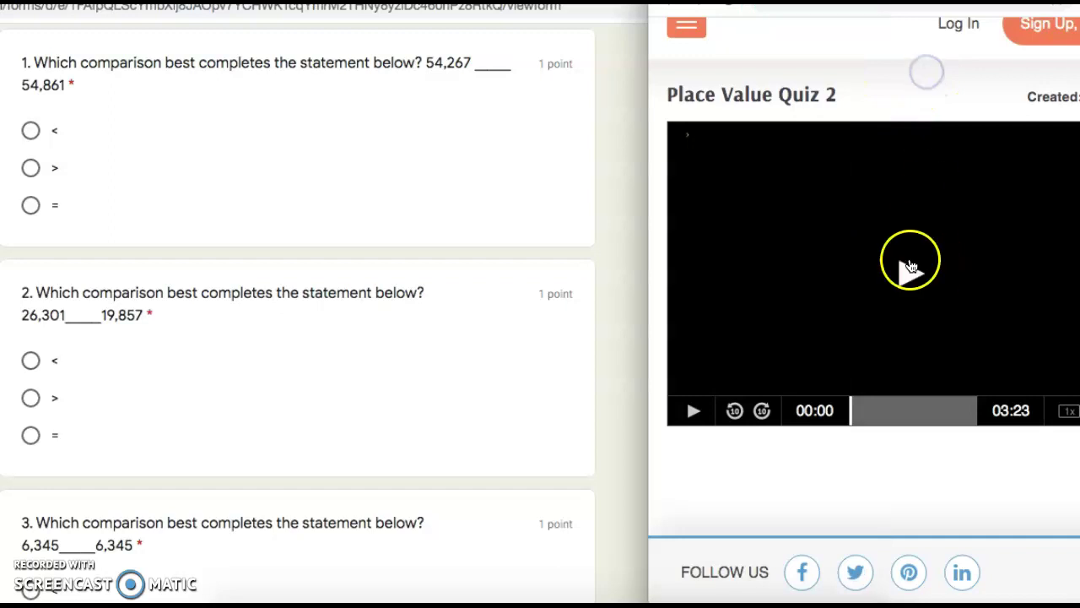
left_click(618, 176)
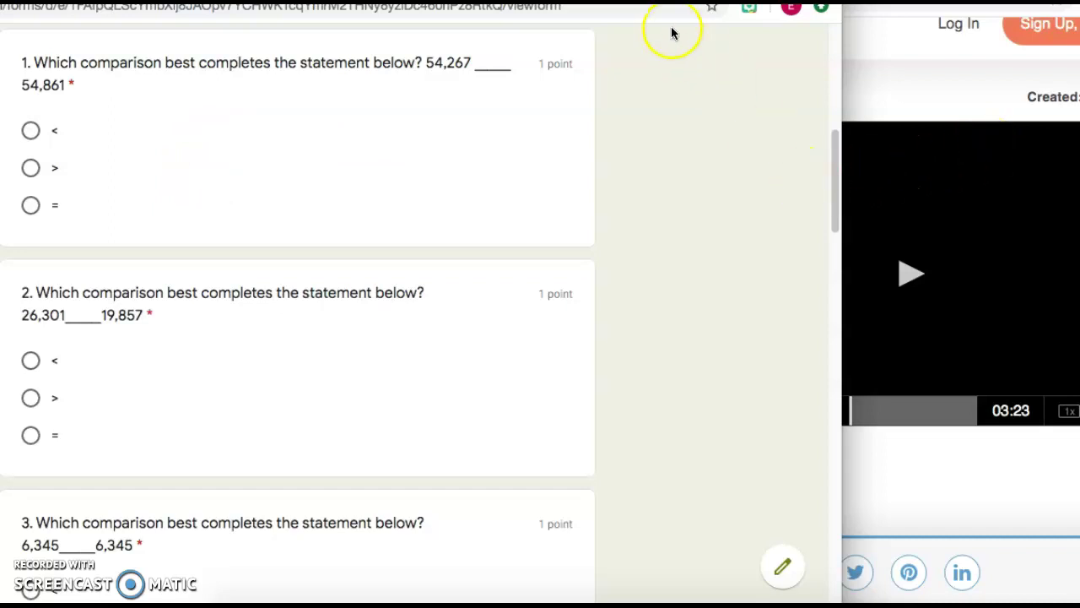
key("super+Up")
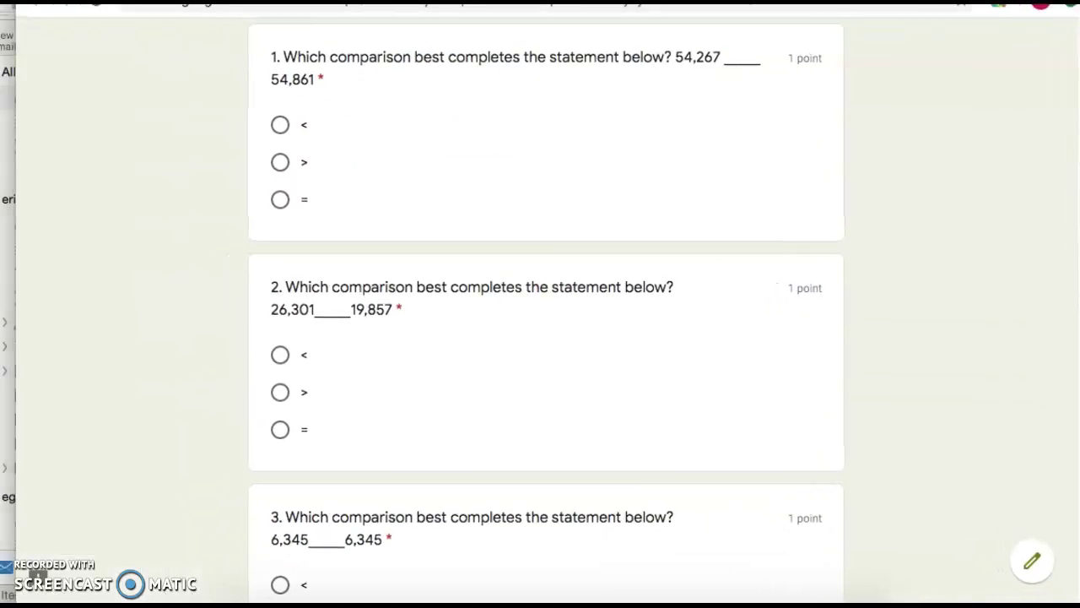
left_click(877, 277)
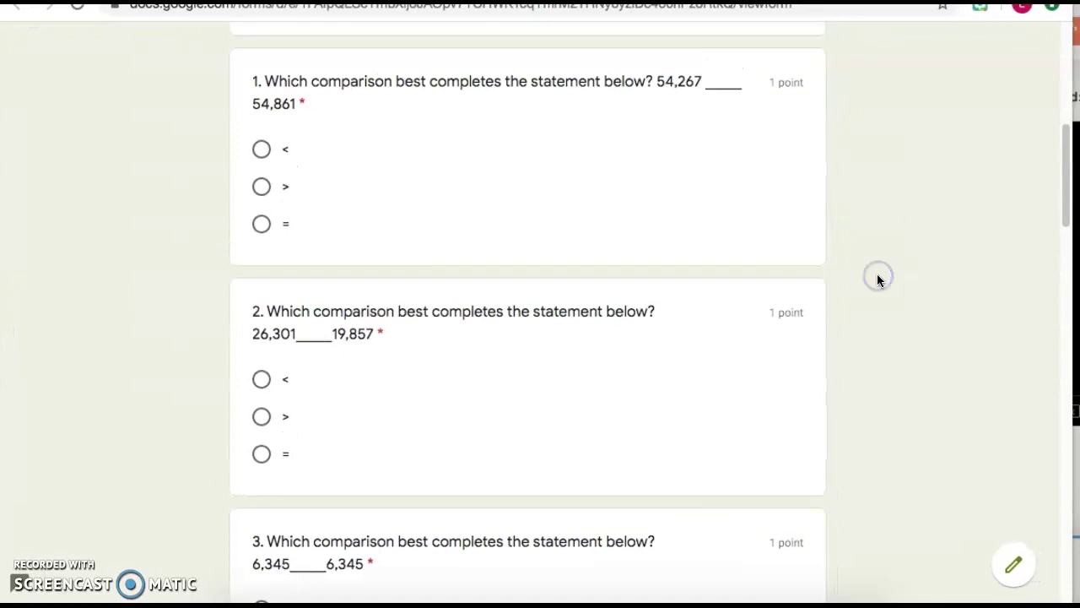
scroll(877, 279, "up", 5)
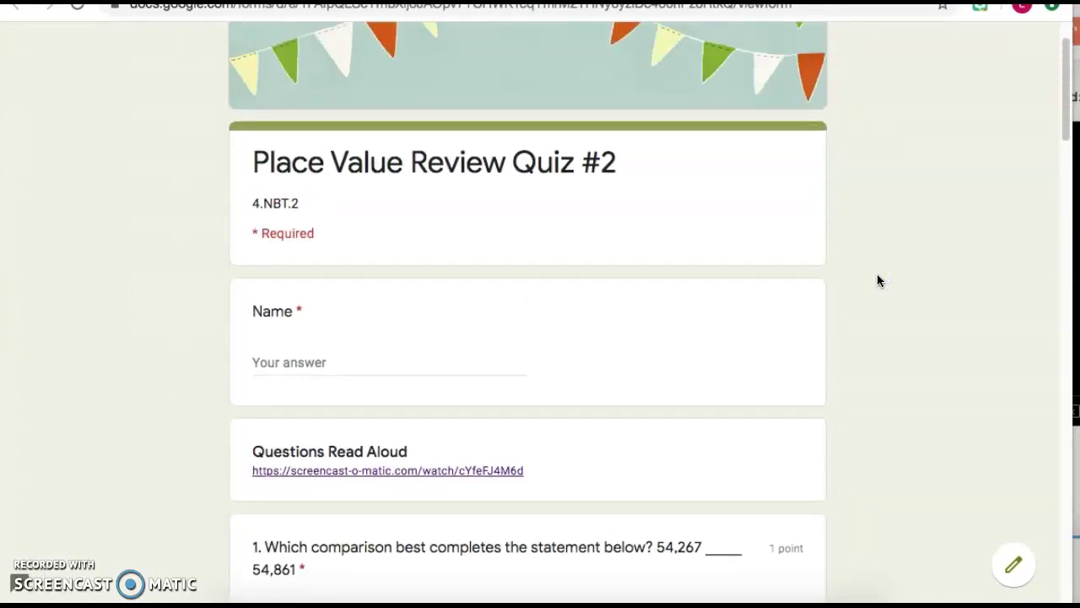
scroll(878, 280, "up", 1)
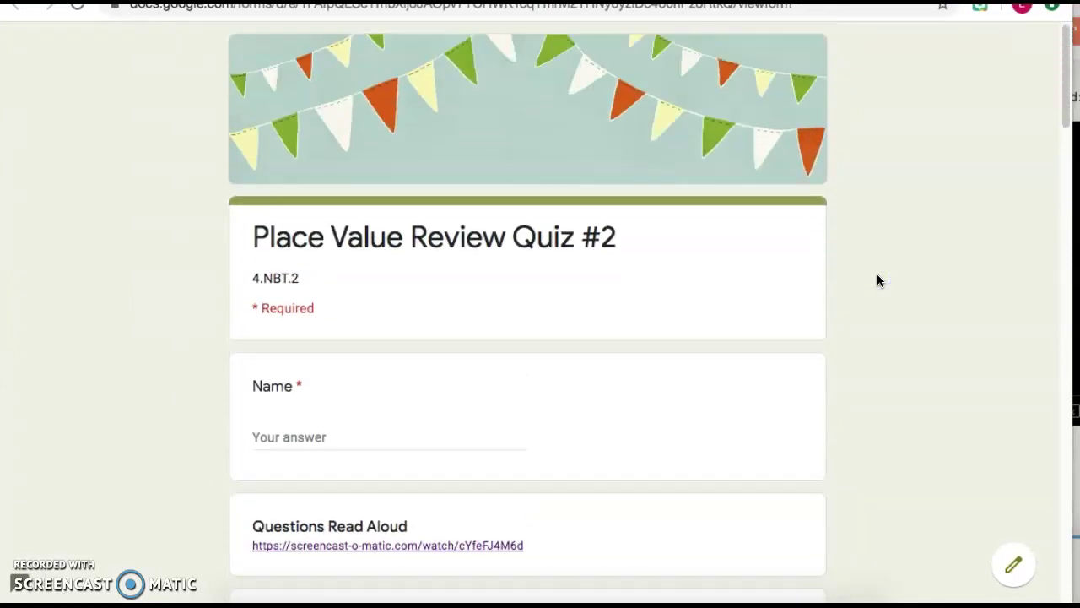